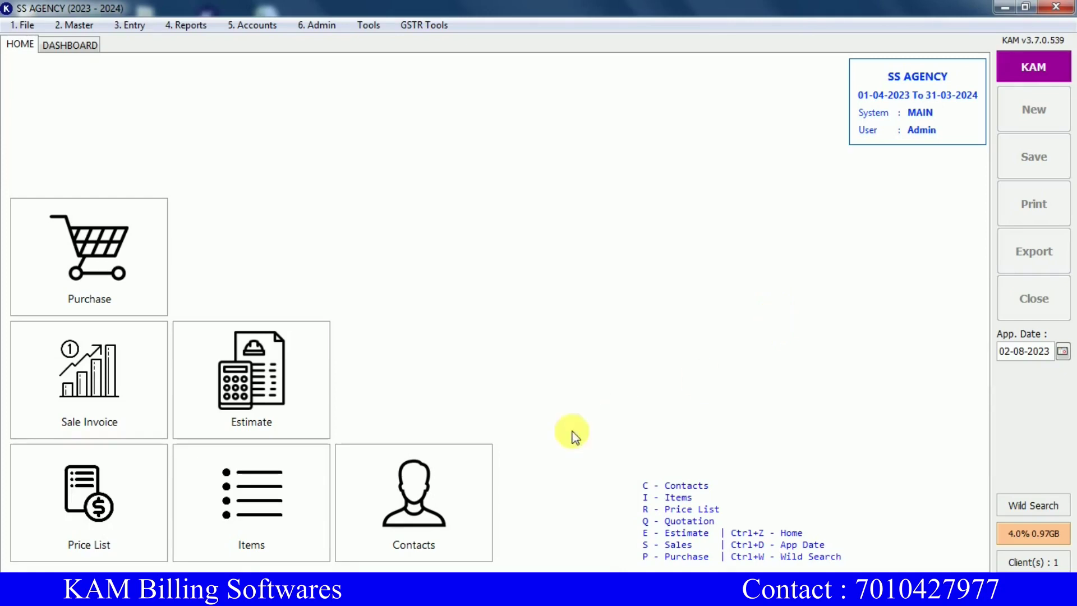
- Review the opening balances of ANBU MALIGAI and SARAVANA AGENCY in the contacts list, leaving a blank contact record
{"action": "left_click", "coordinate": [446, 497]}
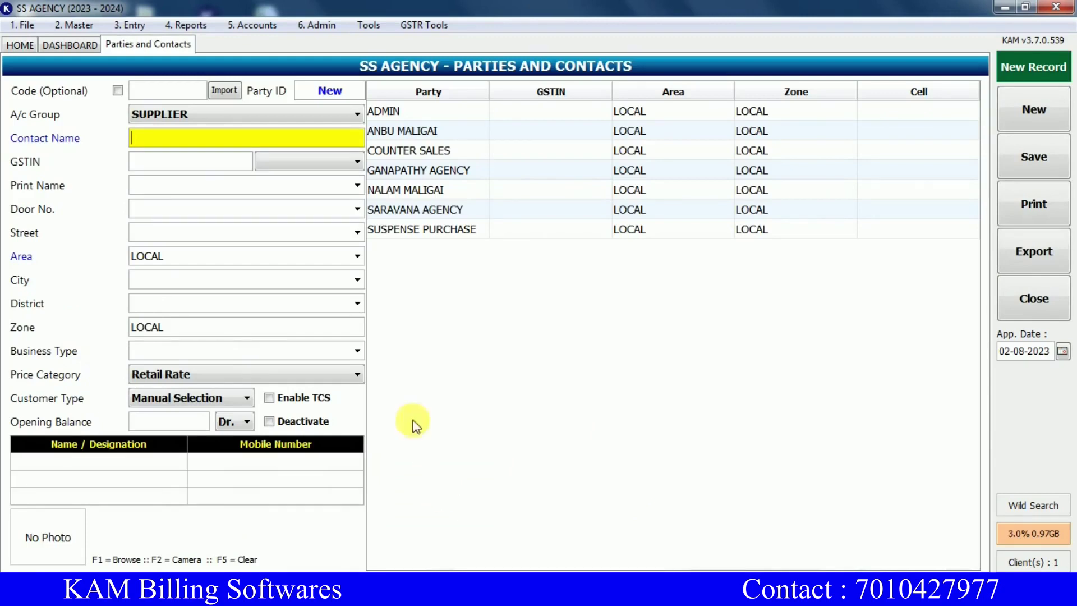
{"action": "left_click", "coordinate": [437, 132]}
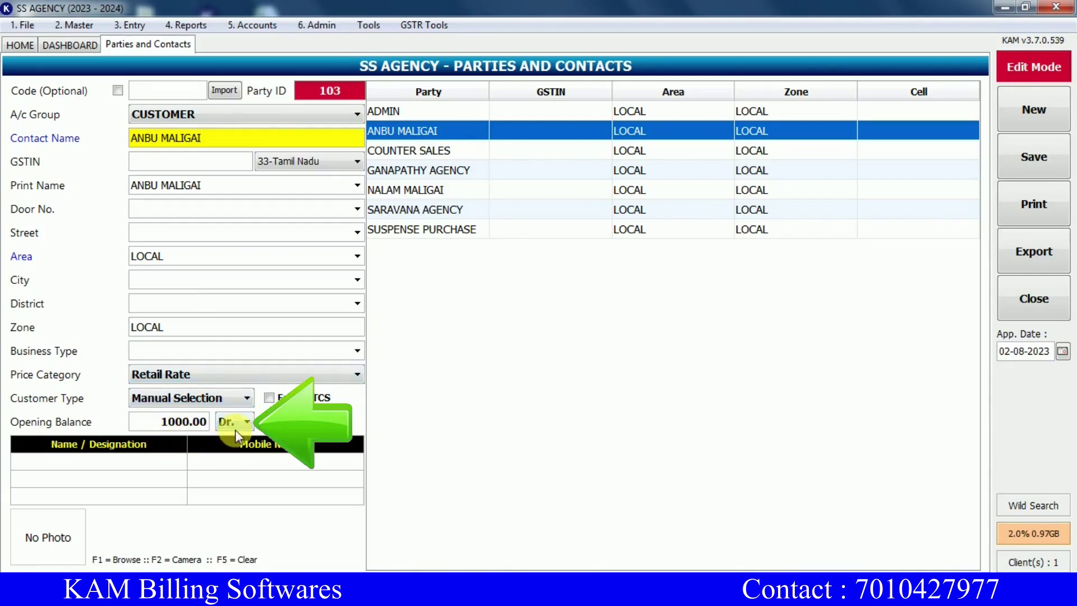
{"action": "left_click", "coordinate": [411, 209]}
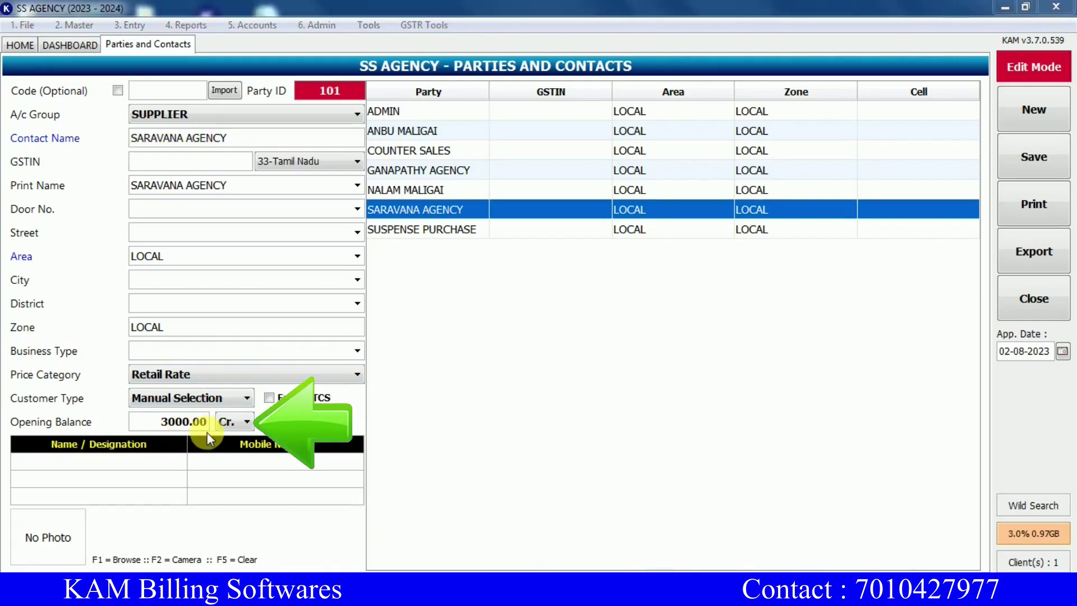
{"action": "left_click", "coordinate": [1050, 119]}
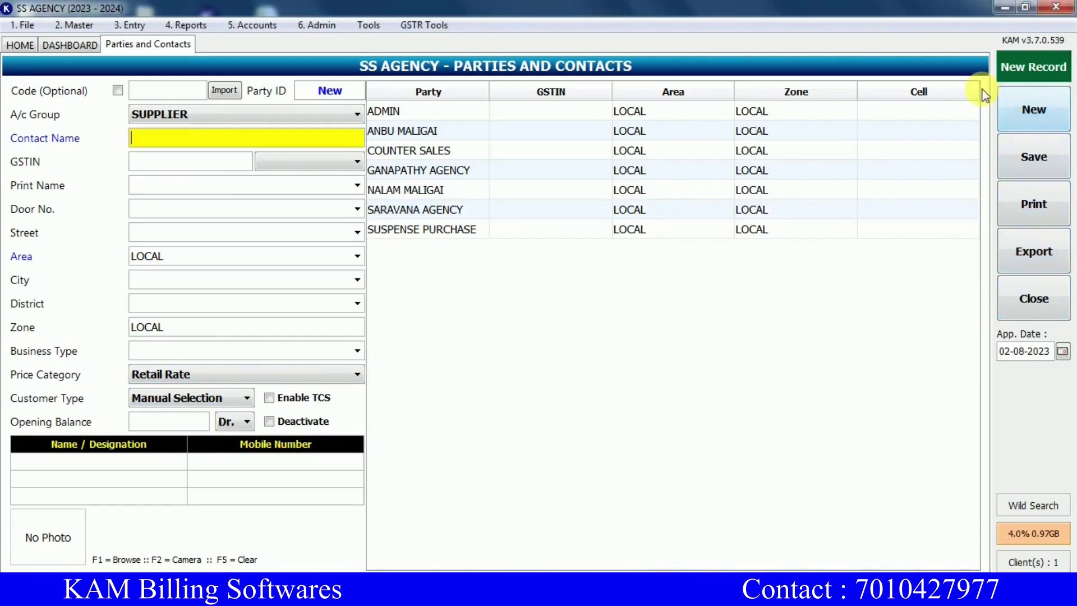
- Open the Sundry Debtors/Creditors outstanding report and refresh its list
{"action": "left_click", "coordinate": [261, 26]}
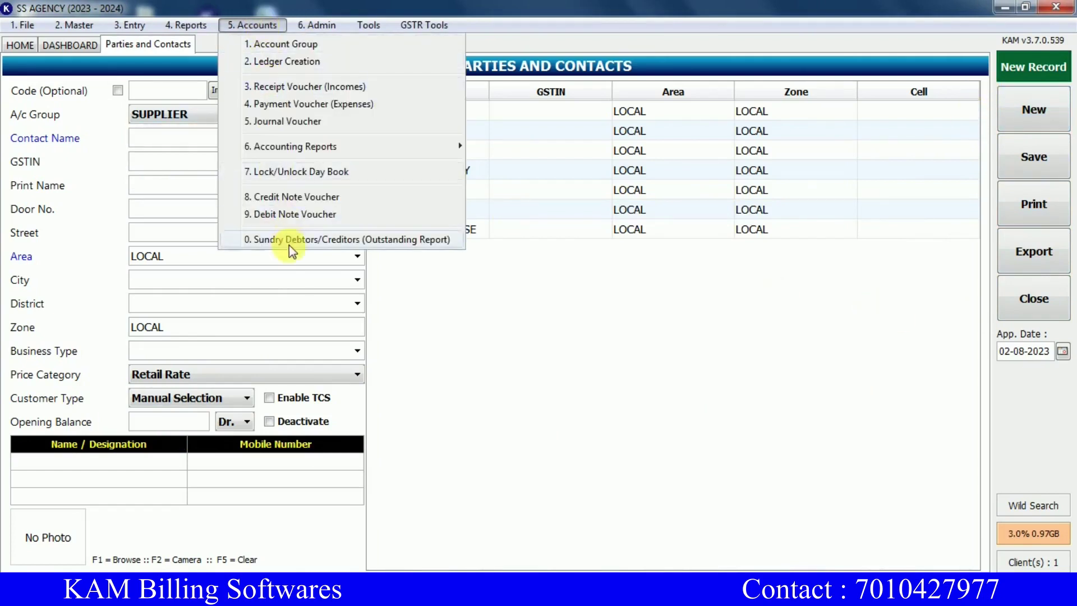
{"action": "left_click", "coordinate": [324, 240]}
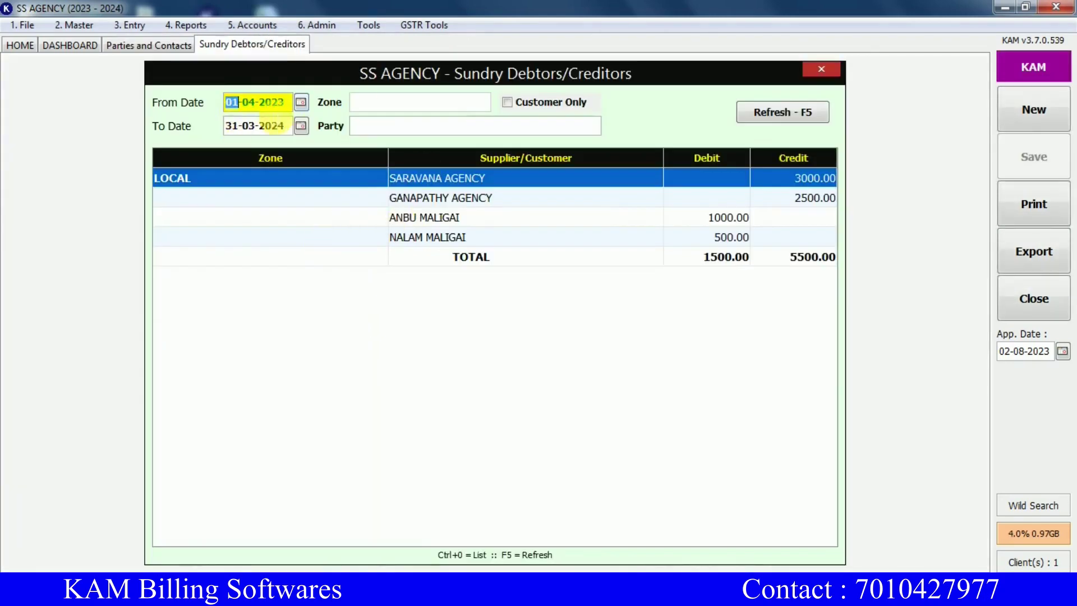
{"action": "left_click", "coordinate": [761, 112]}
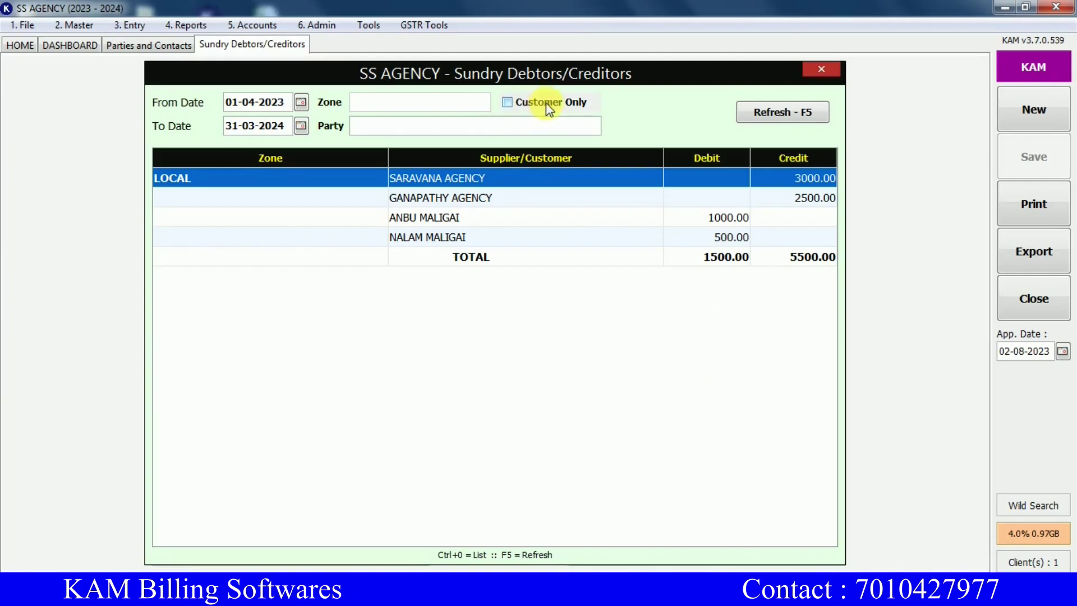
- Filter the outstanding report to customers only, and restore the full list of suppliers and customers
{"action": "left_click", "coordinate": [506, 102]}
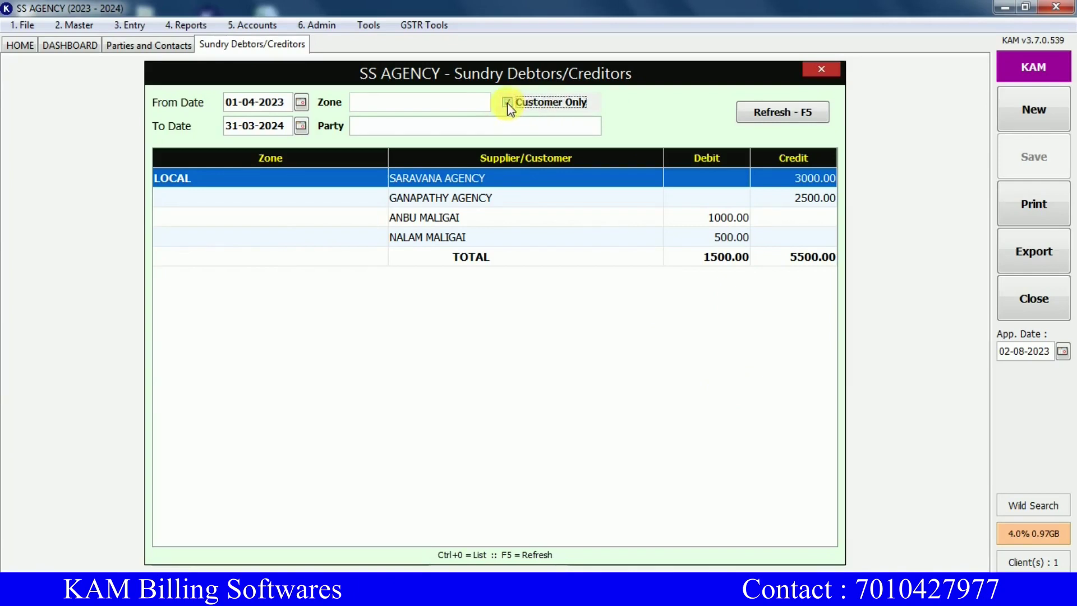
{"action": "left_click", "coordinate": [783, 119]}
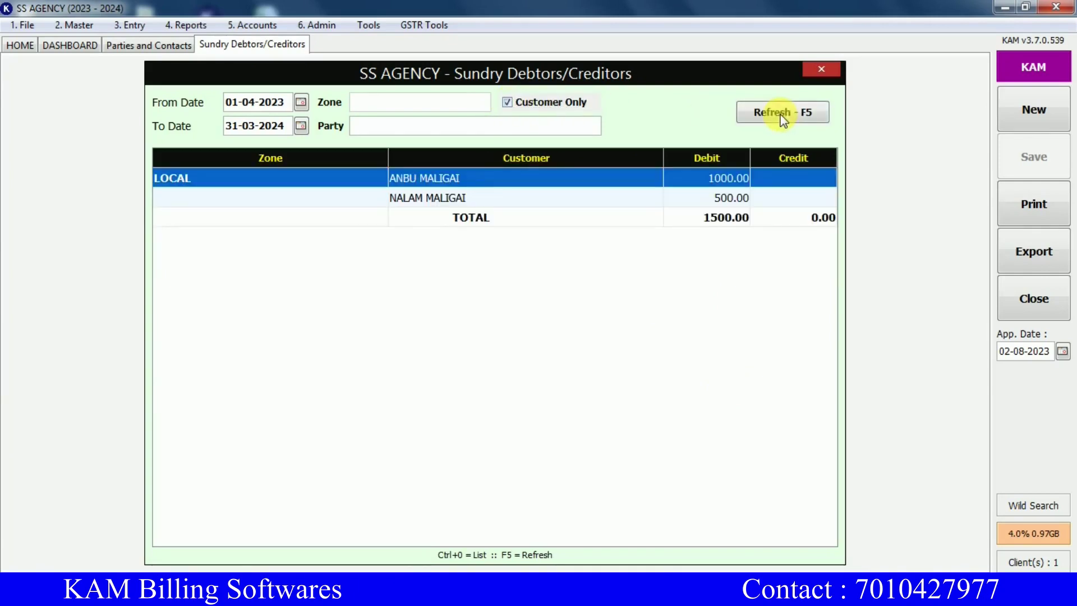
{"action": "left_click", "coordinate": [506, 102]}
{"action": "left_click", "coordinate": [776, 118]}
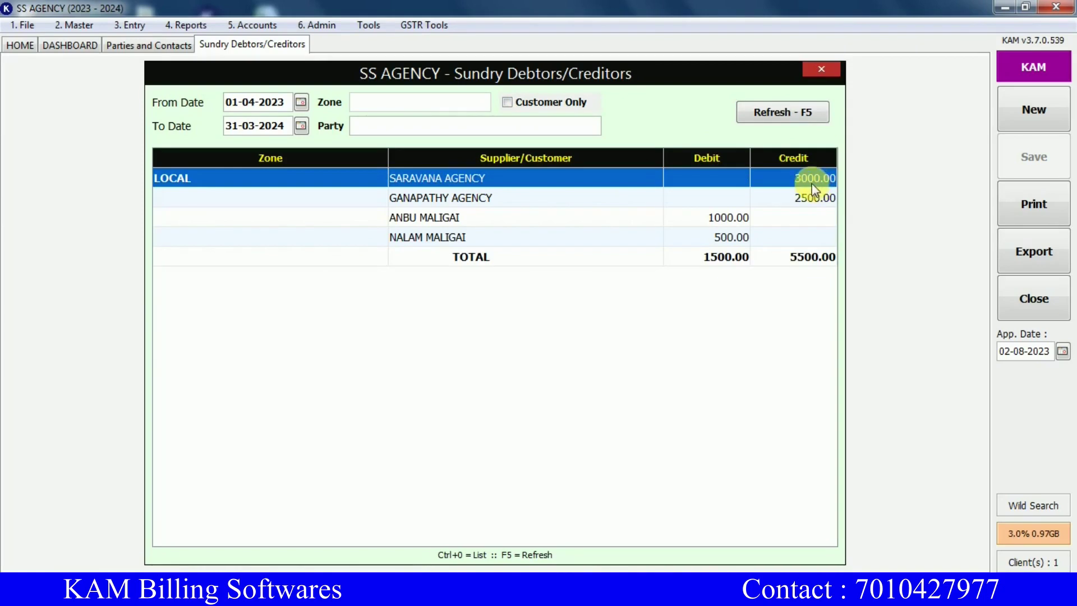
- Start a new payment voucher with SARAVANA AGENCY as the ledger
{"action": "left_click", "coordinate": [251, 25]}
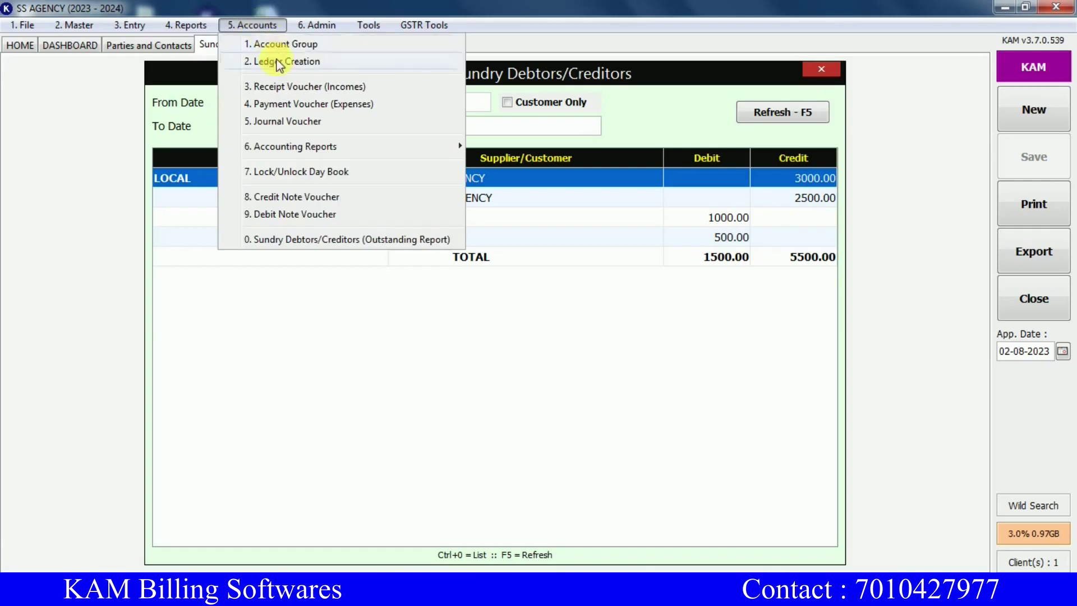
{"action": "left_click", "coordinate": [343, 106]}
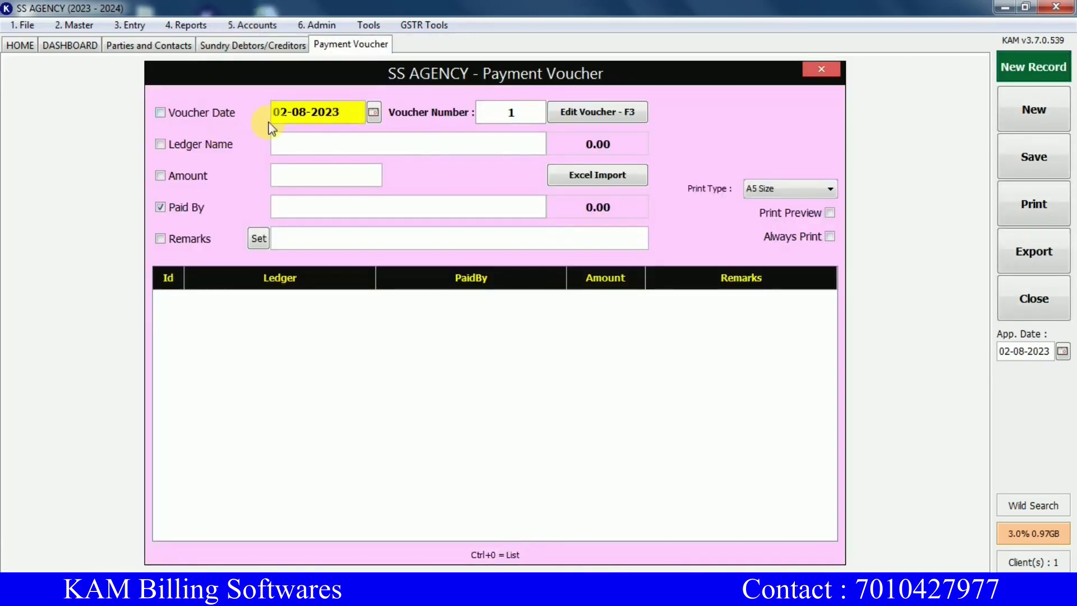
{"action": "left_click", "coordinate": [336, 147]}
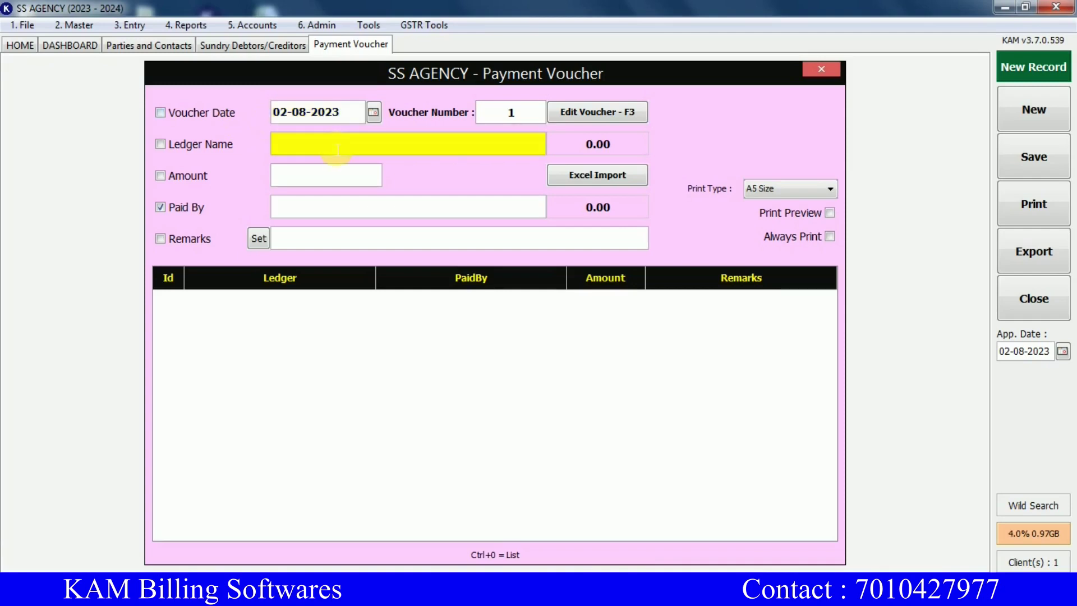
{"action": "type", "text": "sa"}
{"action": "key", "text": "Down"}
{"action": "key", "text": "Down"}
{"action": "key", "text": "Down"}
{"action": "key", "text": "Return"}
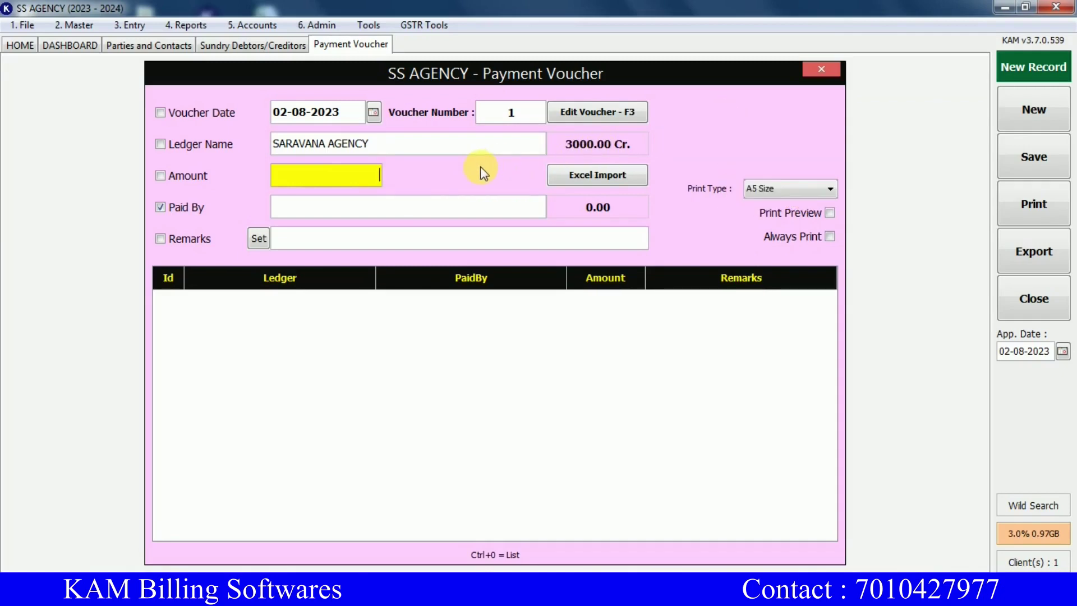
- Enter an amount of 2000 paid by CASH IN HAND with the remark "." and save the payment voucher
{"action": "type", "text": "2000"}
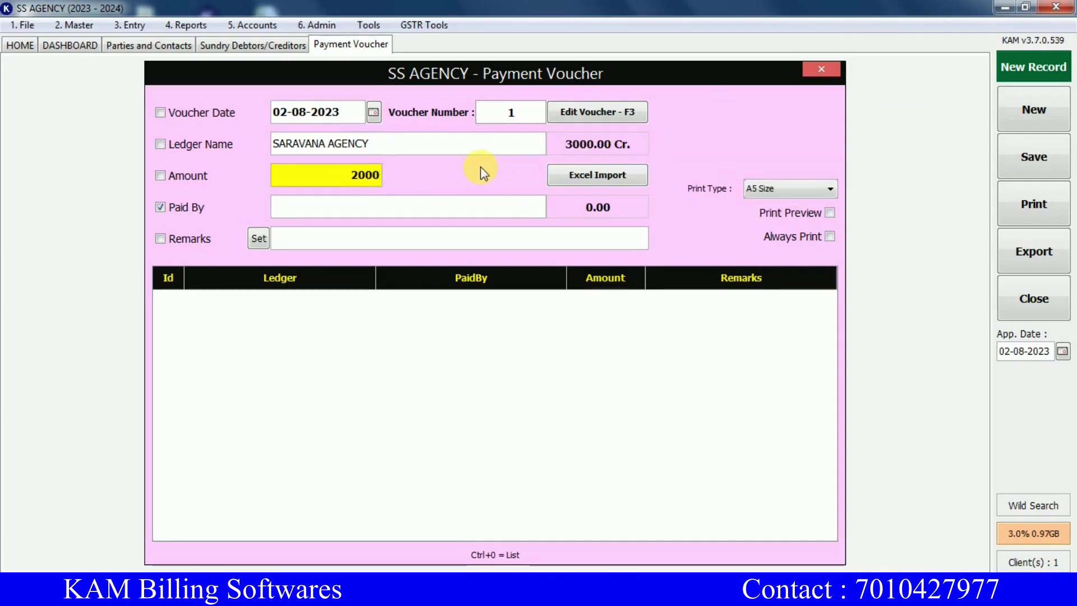
{"action": "key", "text": "Return"}
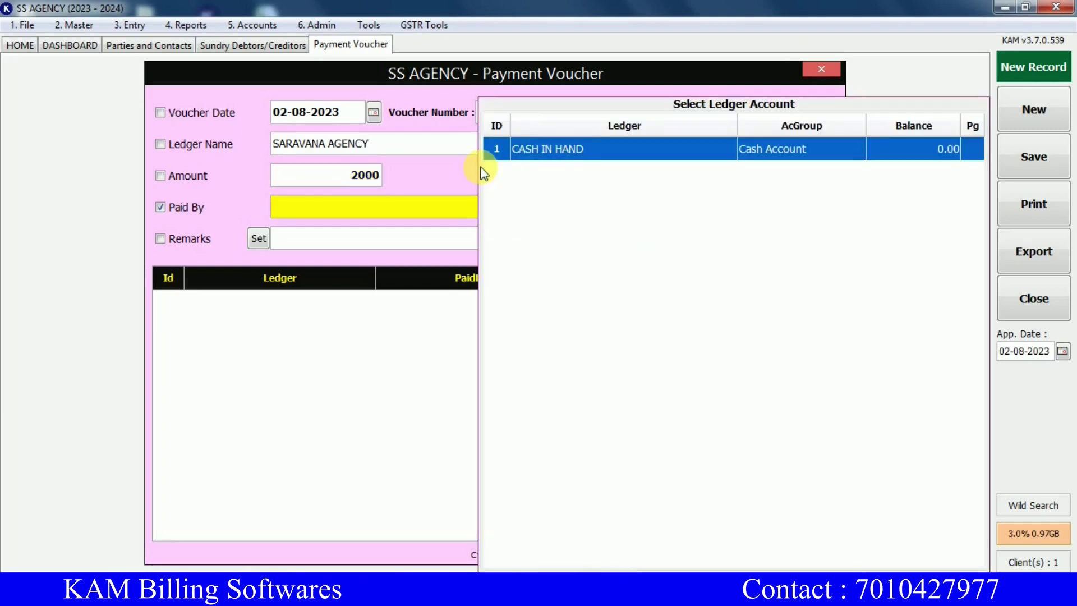
{"action": "key", "text": "Return"}
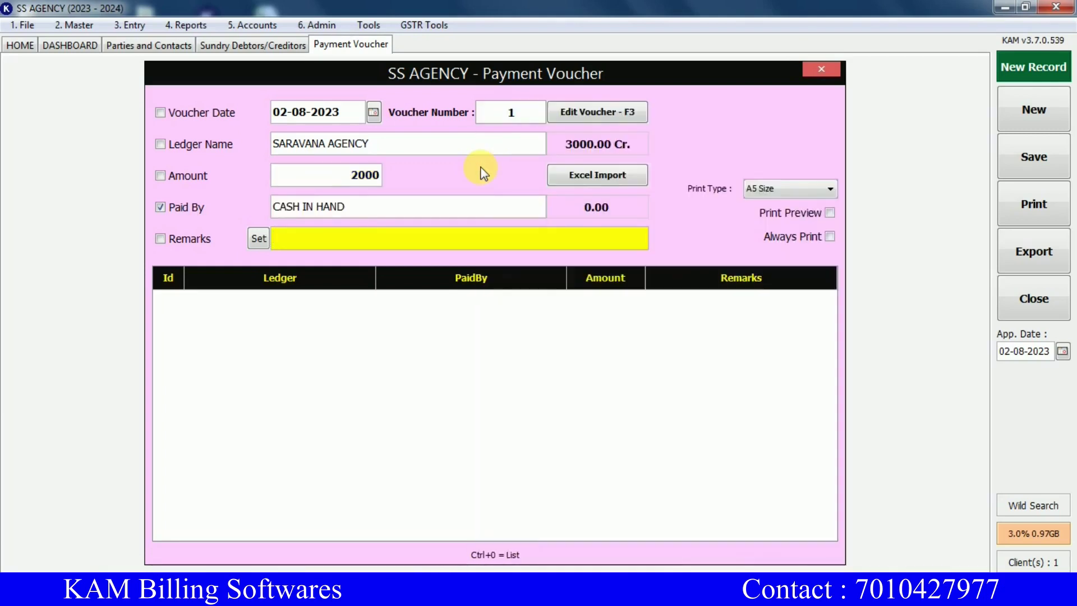
{"action": "type", "text": "."}
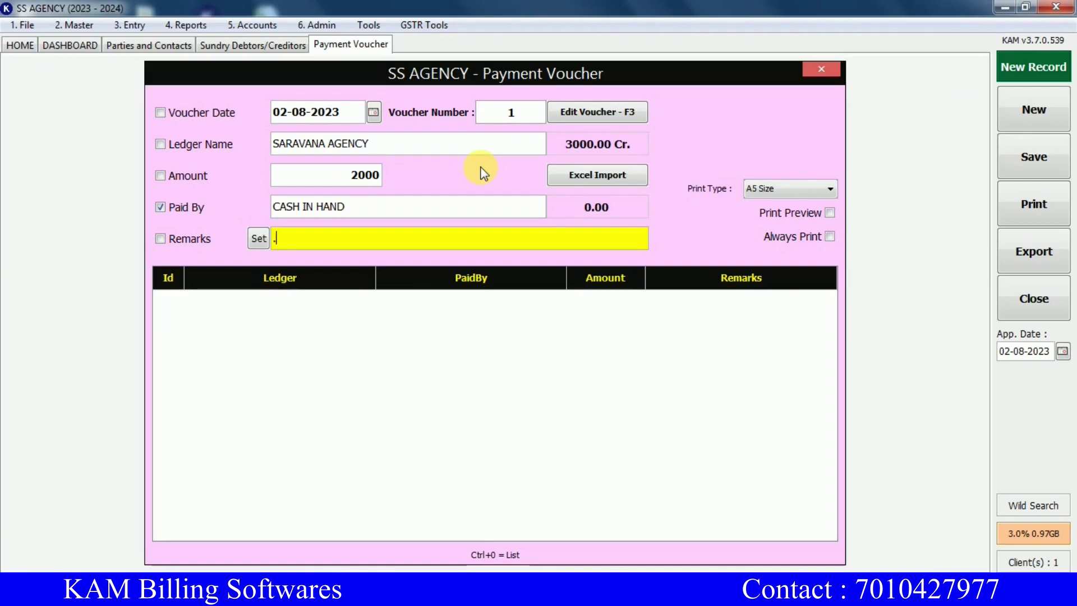
{"action": "key", "text": "Return"}
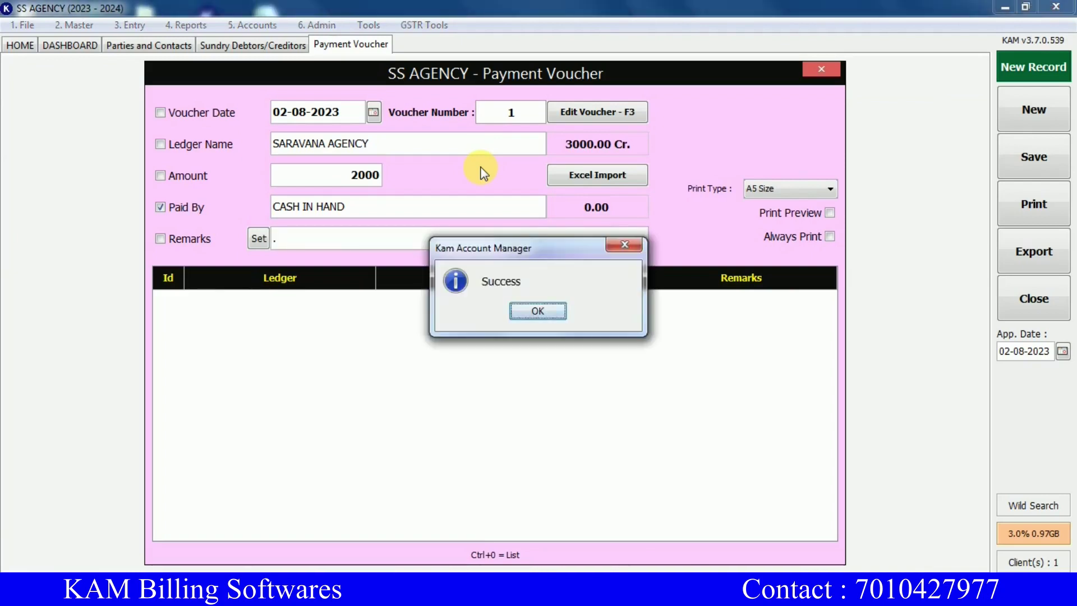
{"action": "key", "text": "Return"}
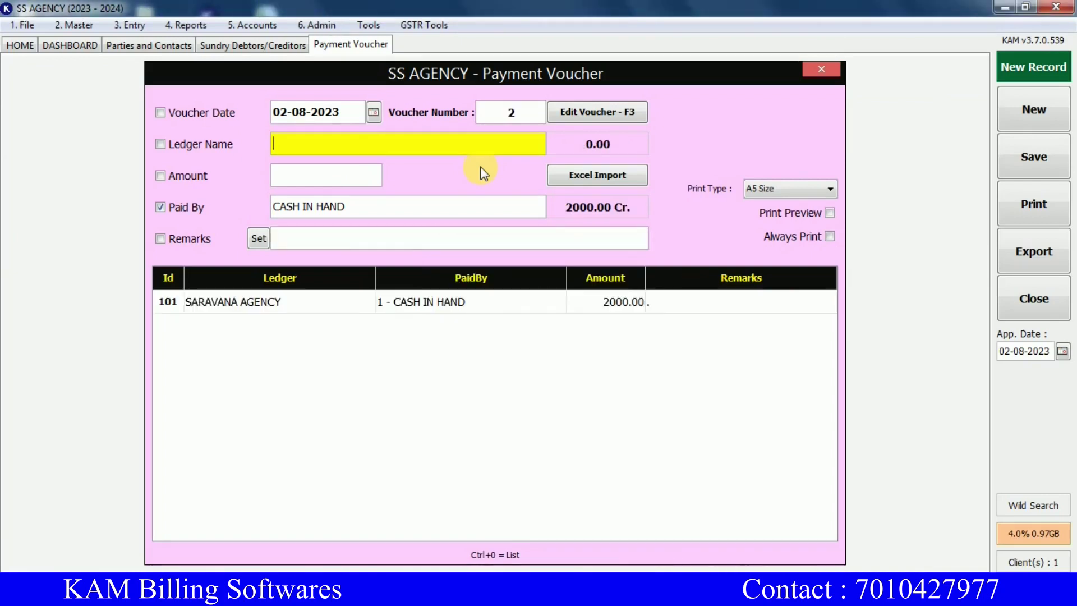
- Select the saved SARAVANA AGENCY payment and set voucher printing to 3Inch_Voucher with print preview enabled
{"action": "left_click", "coordinate": [515, 308]}
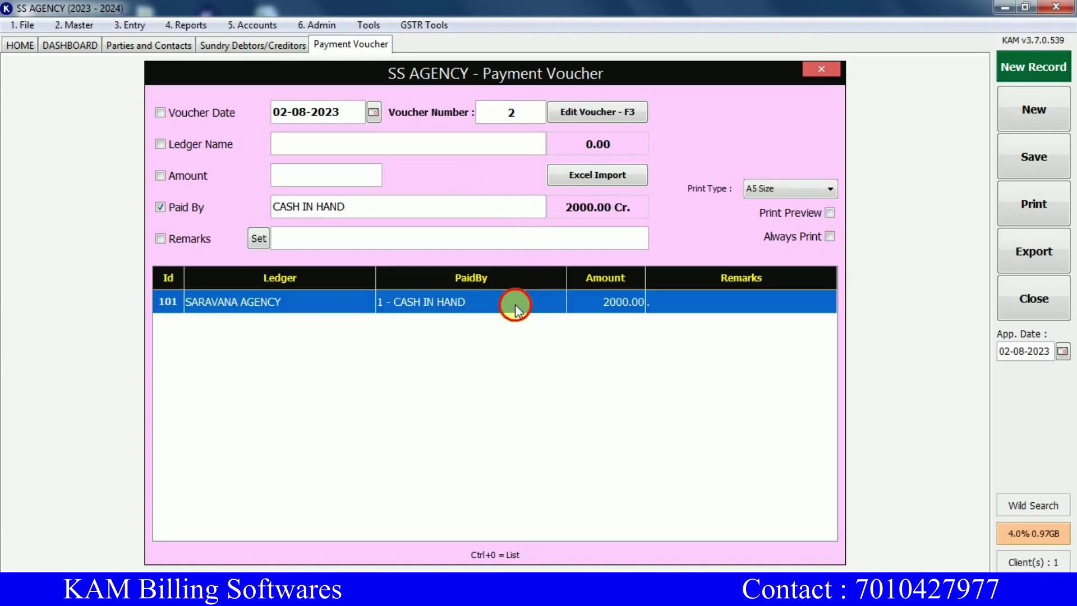
{"action": "double_click", "coordinate": [515, 308]}
{"action": "left_click", "coordinate": [334, 177]}
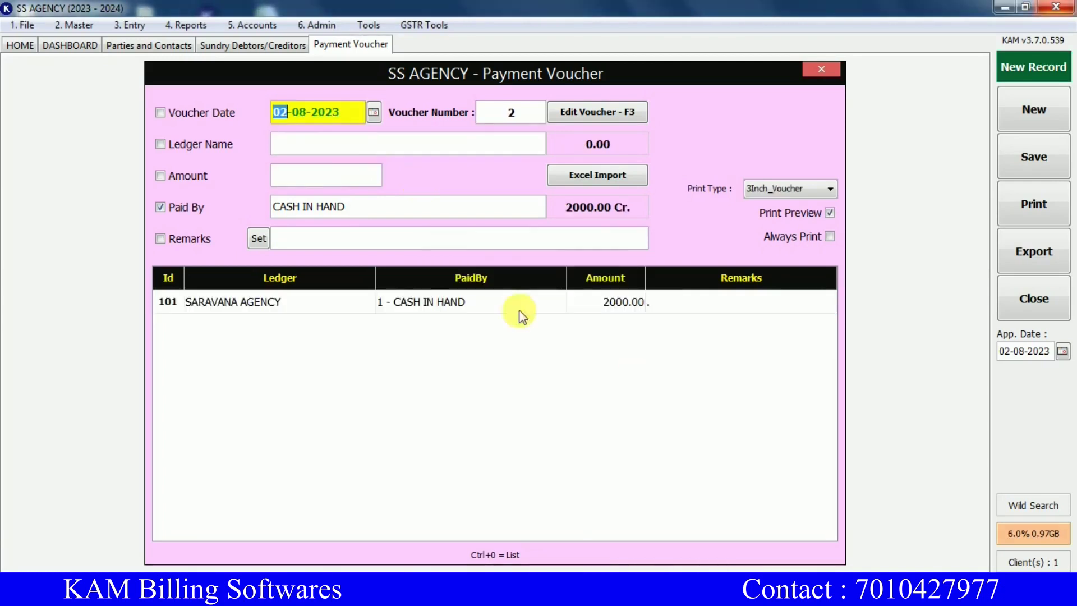
- Refresh the Sundry Debtors/Creditors report and open SARAVANA AGENCY's ledger report from it
{"action": "left_click", "coordinate": [282, 47]}
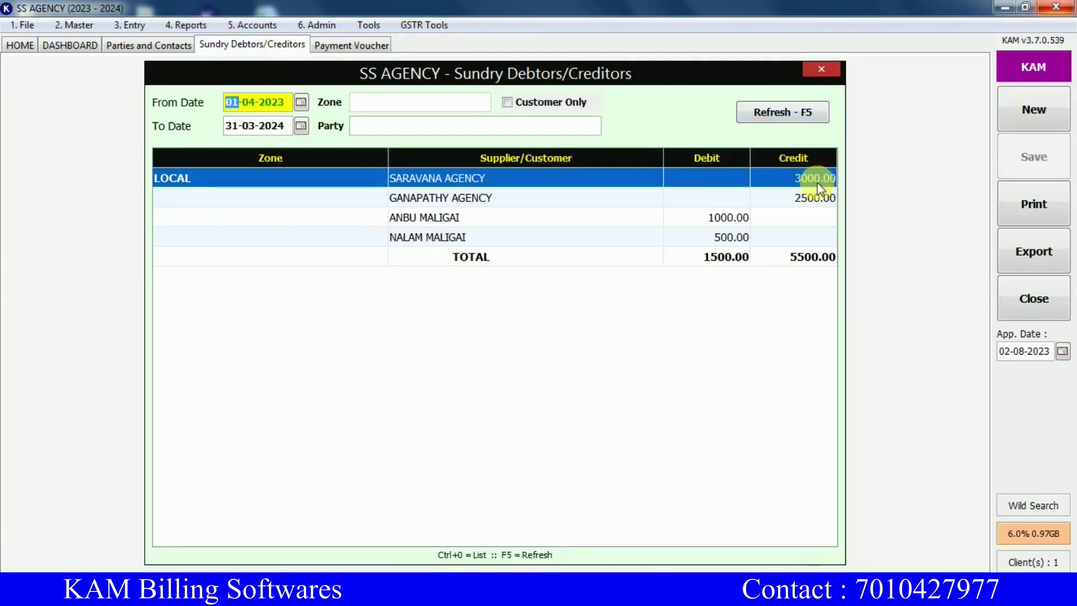
{"action": "left_click", "coordinate": [790, 116]}
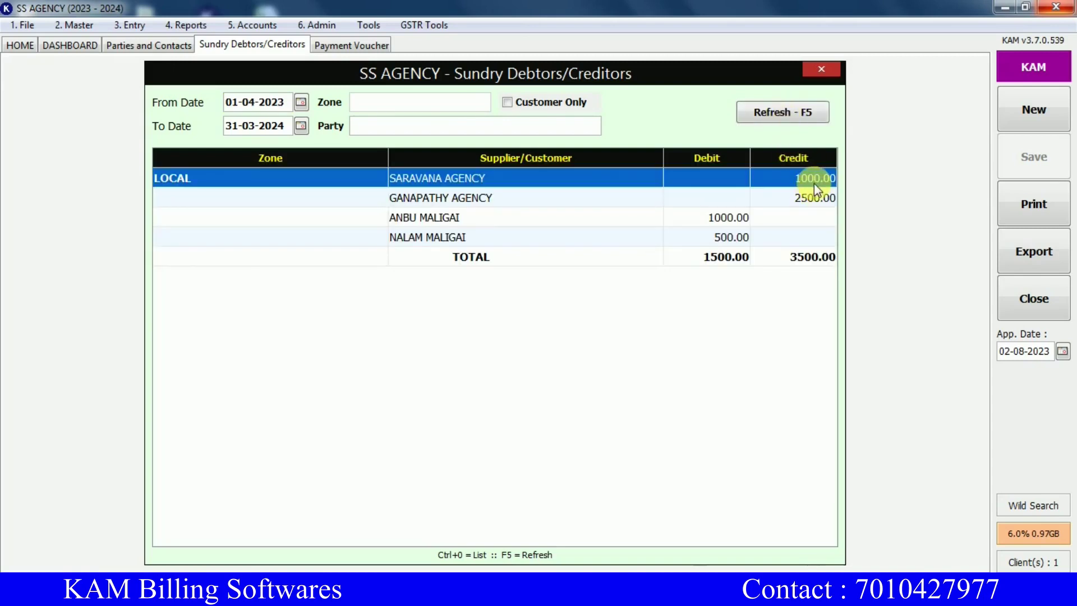
{"action": "double_click", "coordinate": [616, 183]}
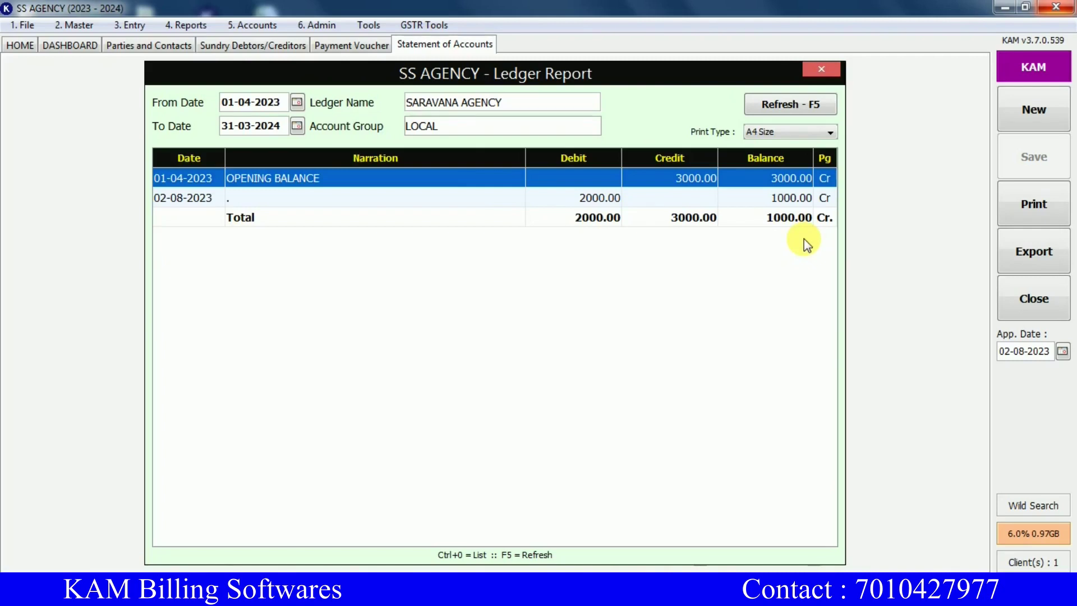
- Preview SARAVANA AGENCY's ledger statement in the 4Inch_Ledger_1 print format, and close the preview and the ledger report
{"action": "left_click", "coordinate": [771, 270]}
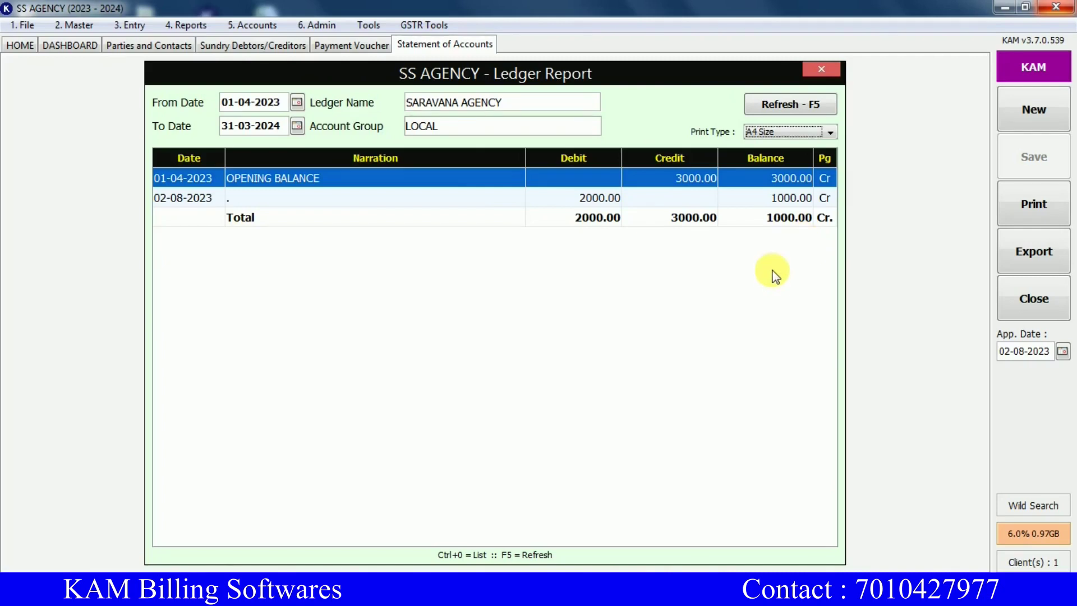
{"action": "left_click", "coordinate": [829, 134]}
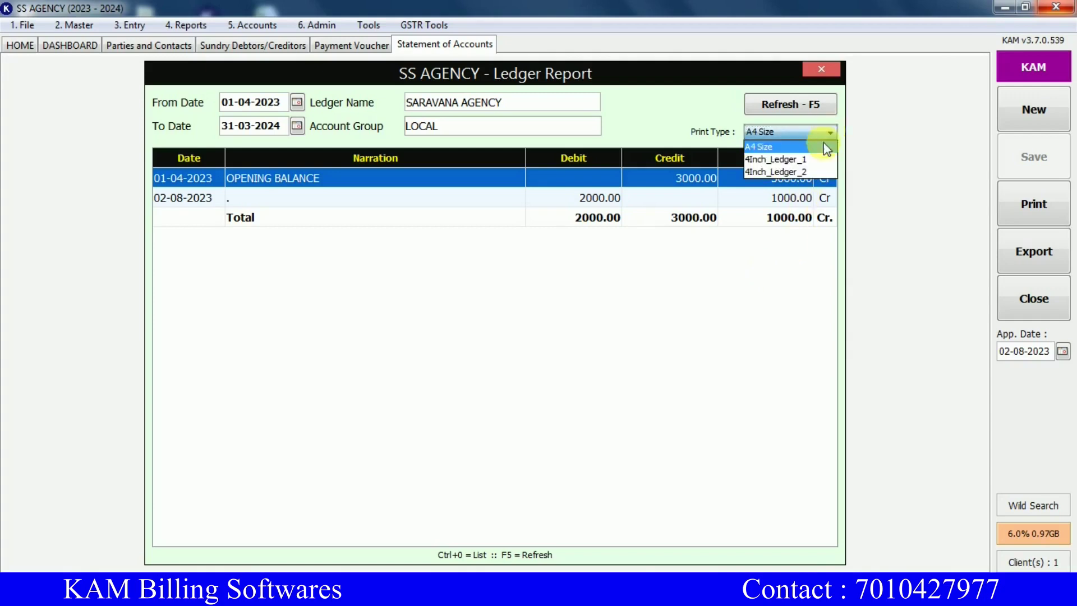
{"action": "left_click", "coordinate": [813, 158]}
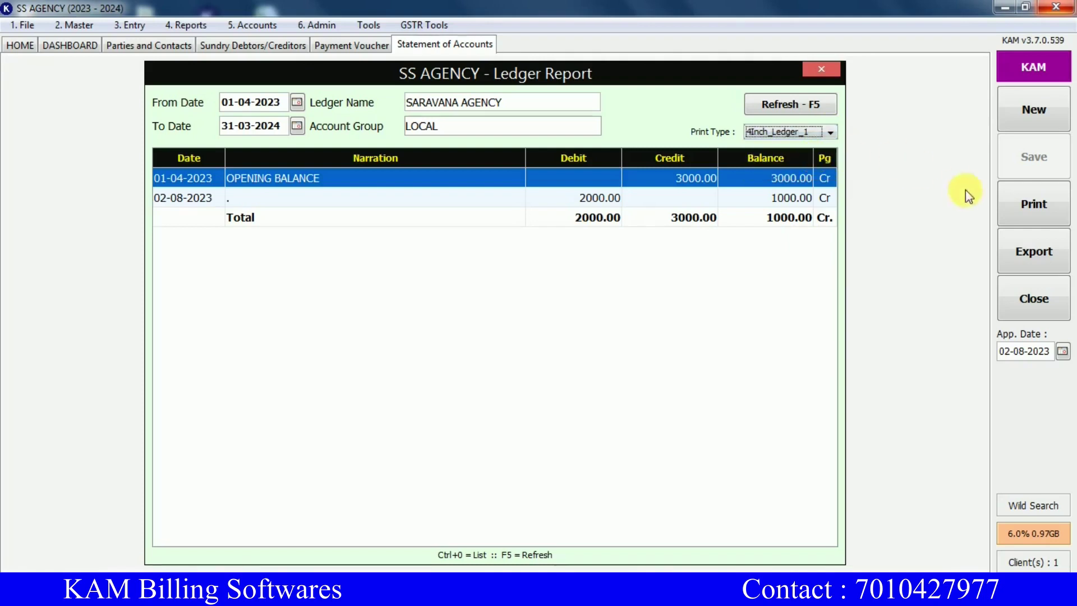
{"action": "left_click", "coordinate": [1010, 206]}
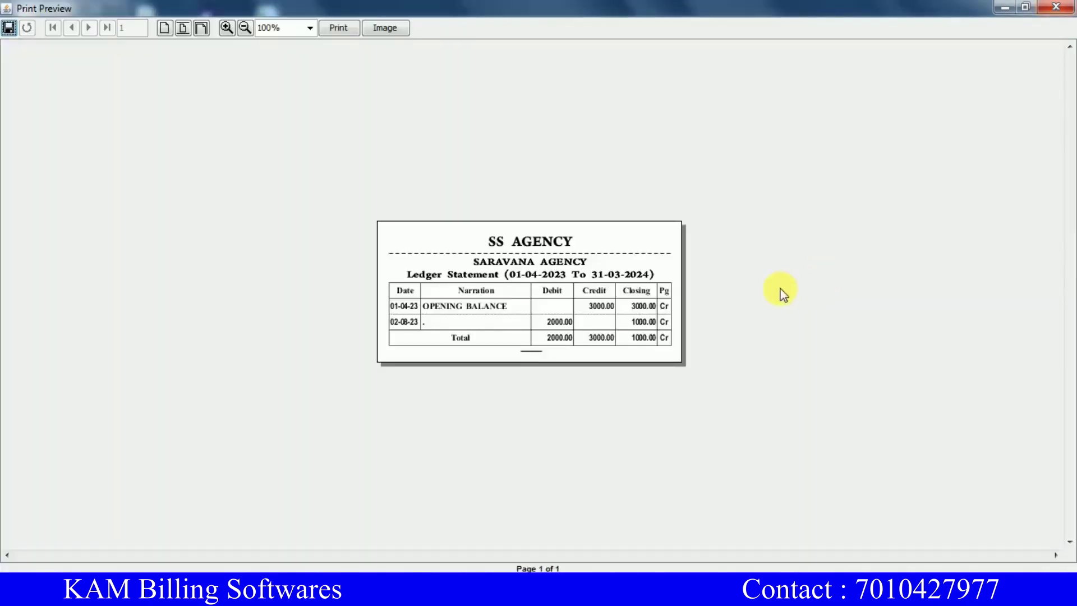
{"action": "left_click", "coordinate": [1055, 7]}
{"action": "left_click", "coordinate": [821, 69]}
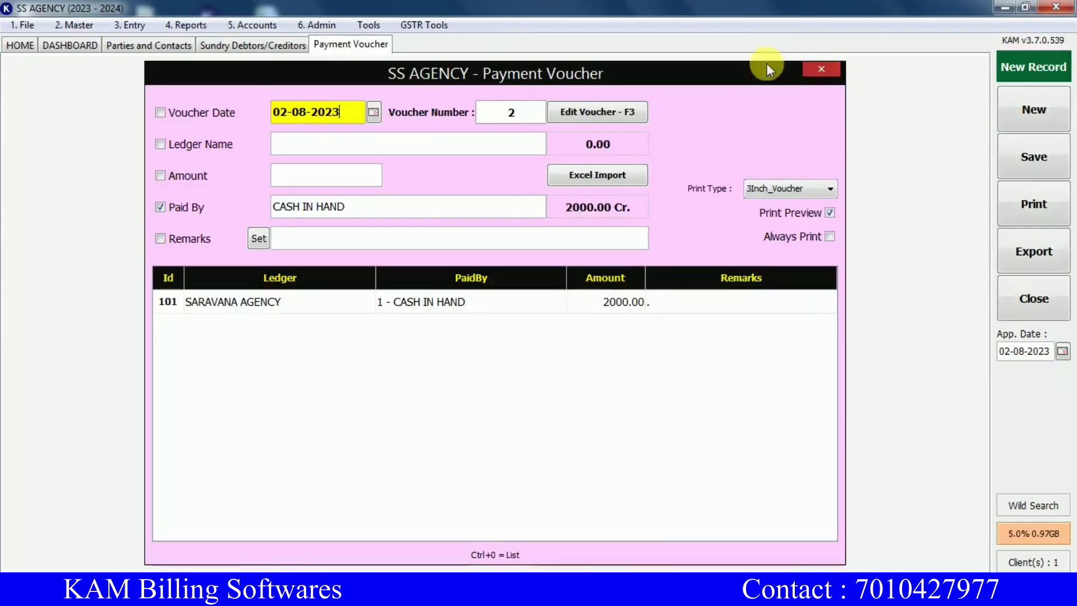
- Look up ANBU MALIGAI in the Sundry Debtors/Creditors report and open a receipt voucher
{"action": "left_click", "coordinate": [273, 46]}
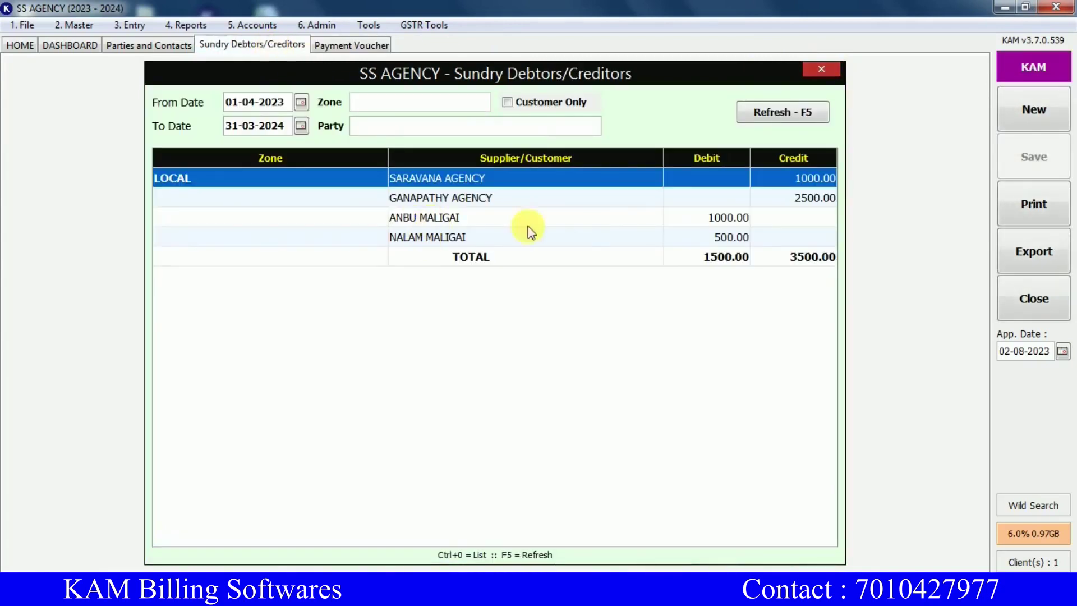
{"action": "left_click", "coordinate": [596, 219]}
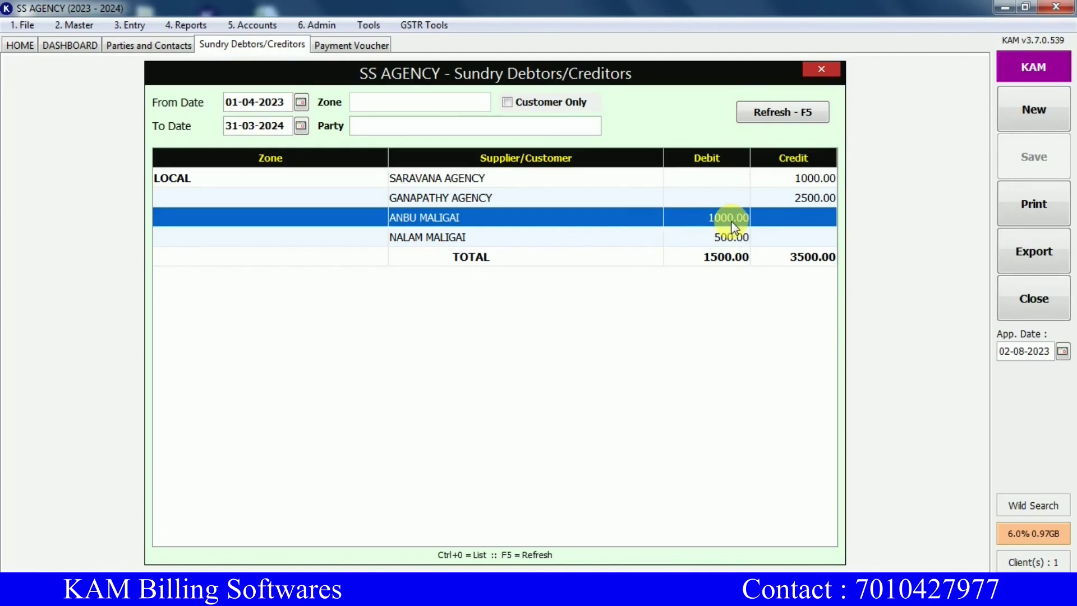
{"action": "left_click", "coordinate": [269, 28]}
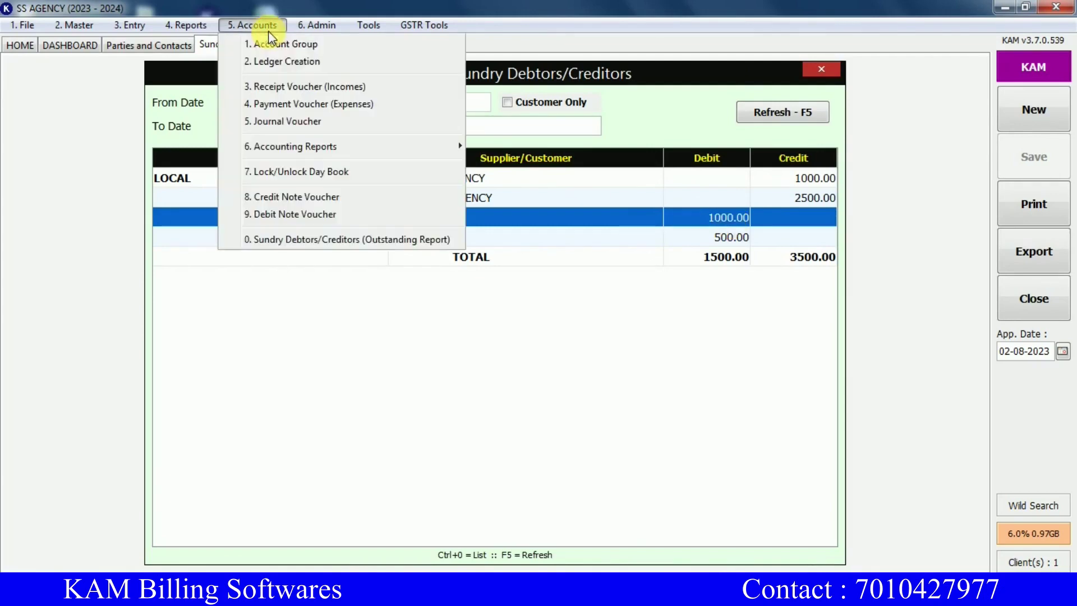
{"action": "left_click", "coordinate": [314, 87]}
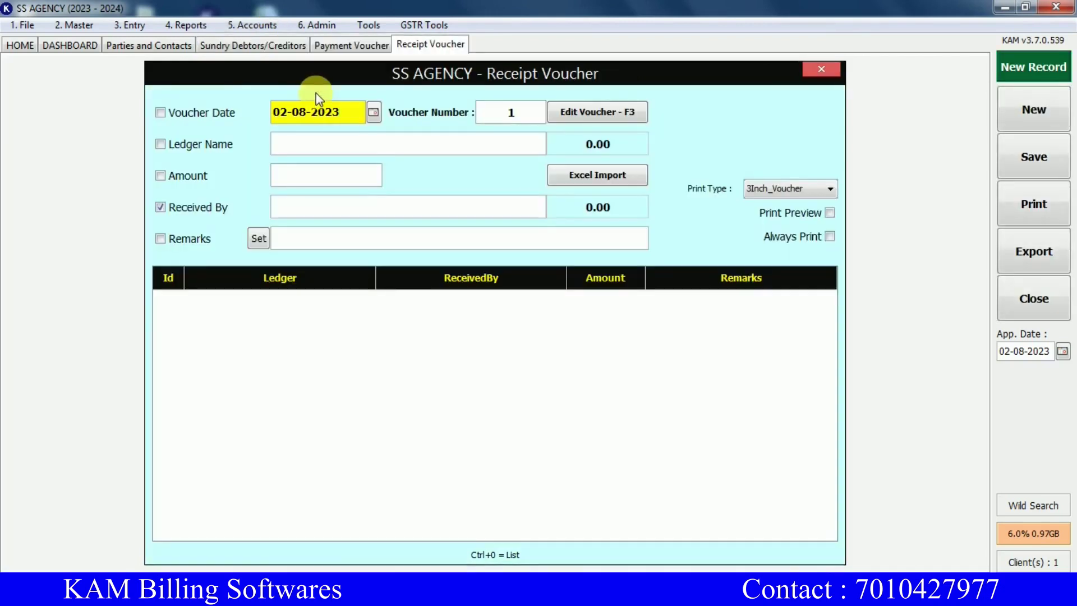
- Record a receipt of 800 from ANBU MALIGAI, received by CASH IN HAND with the remark ".", and save the voucher
{"action": "left_click", "coordinate": [333, 147]}
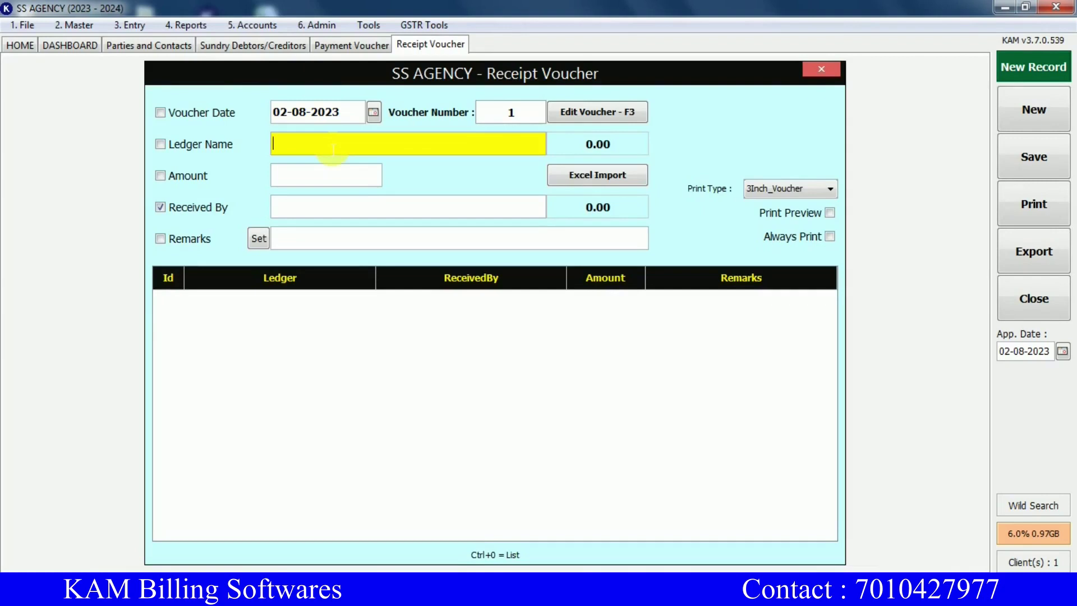
{"action": "type", "text": "an"}
{"action": "double_click", "coordinate": [619, 155]}
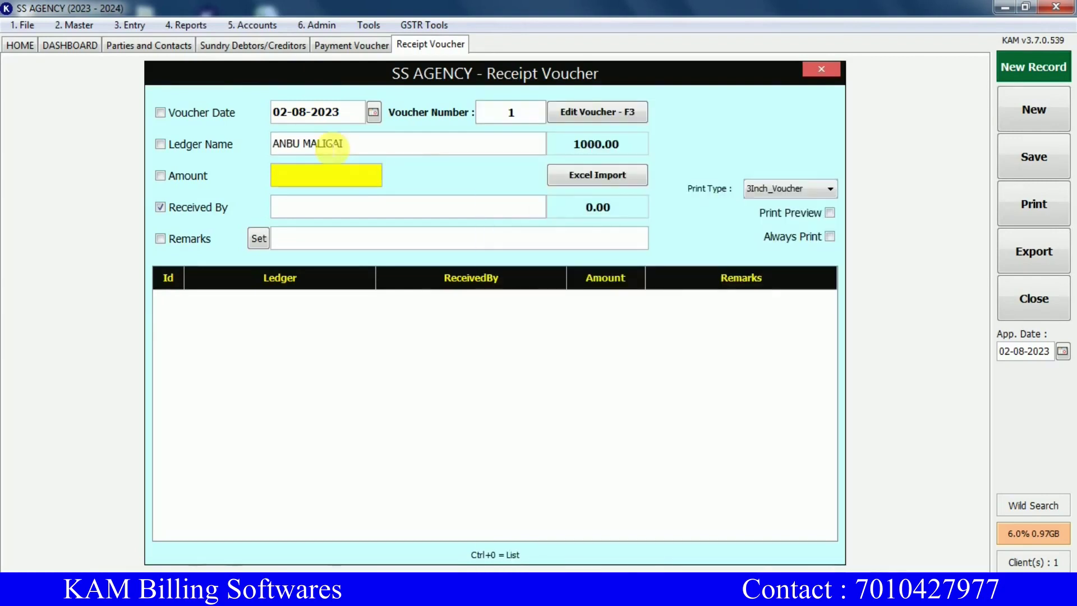
{"action": "type", "text": "800"}
{"action": "key", "text": "Return"}
{"action": "key", "text": "Down"}
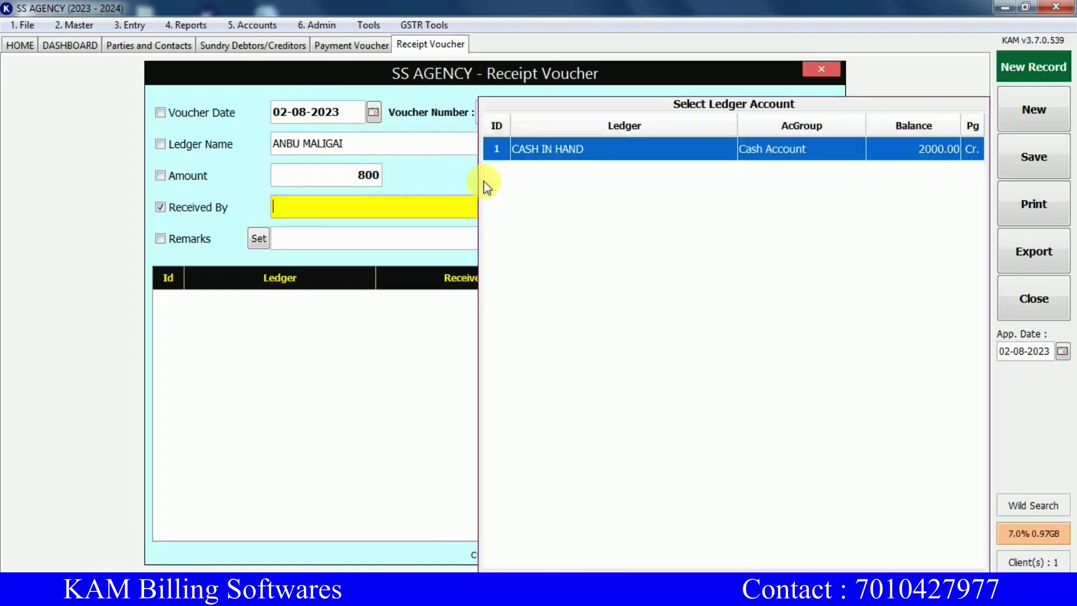
{"action": "key", "text": "Return"}
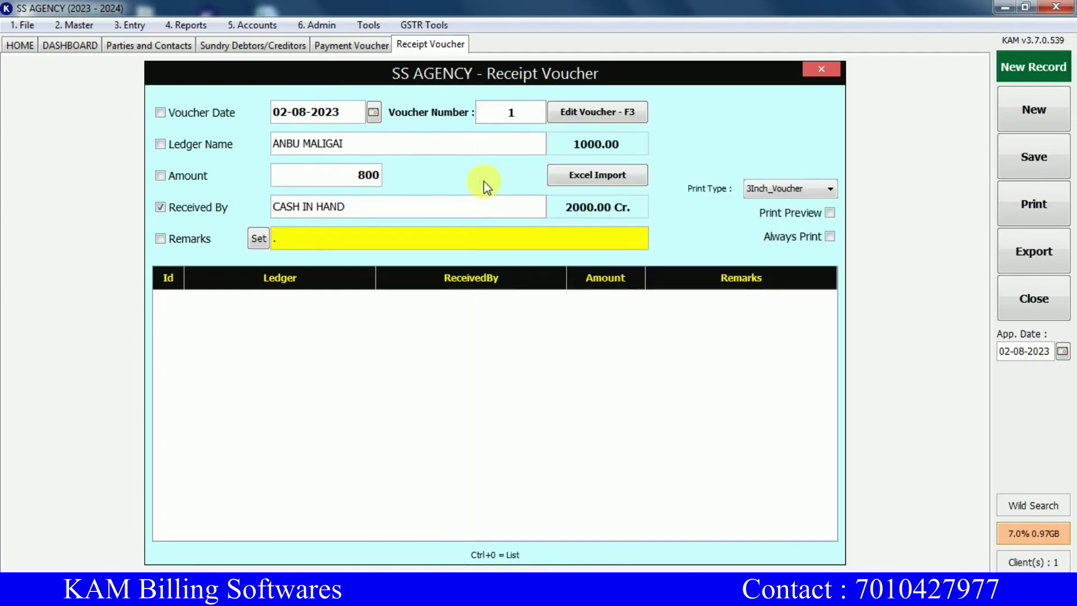
{"action": "key", "text": "Return"}
{"action": "key", "text": "Return"}
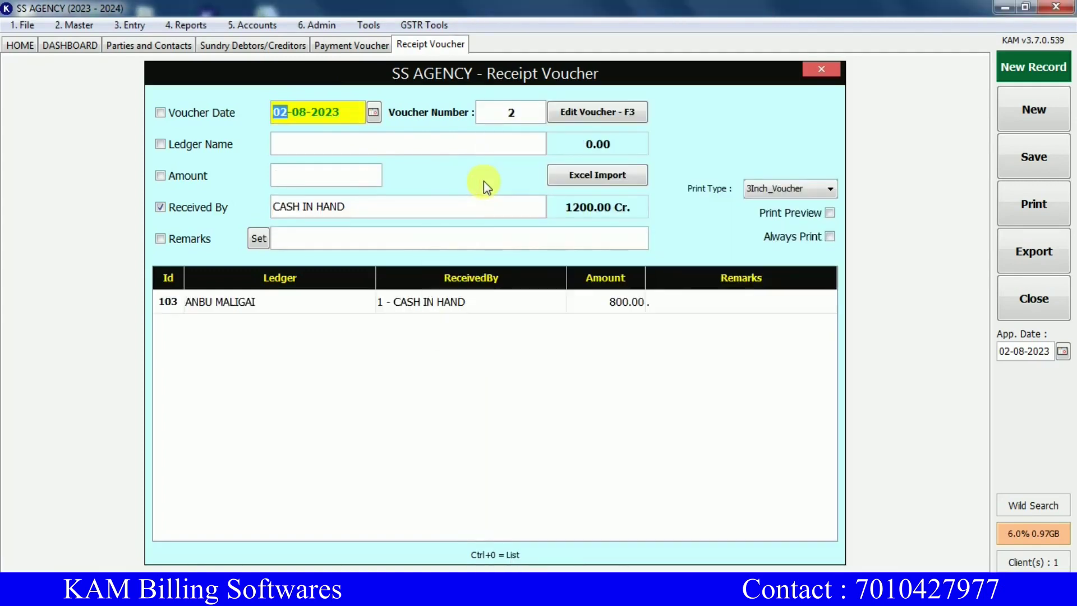
- Refresh the Sundry Debtors/Creditors report, view ANBU MALIGAI's ledger report from it and close that ledger report
{"action": "left_click", "coordinate": [265, 46]}
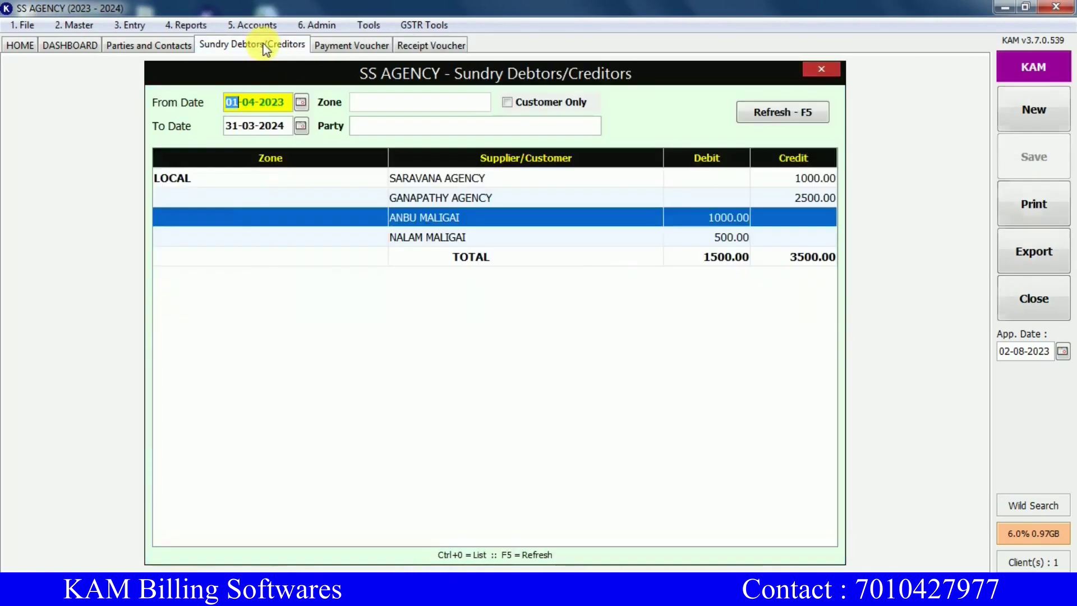
{"action": "left_click", "coordinate": [772, 110]}
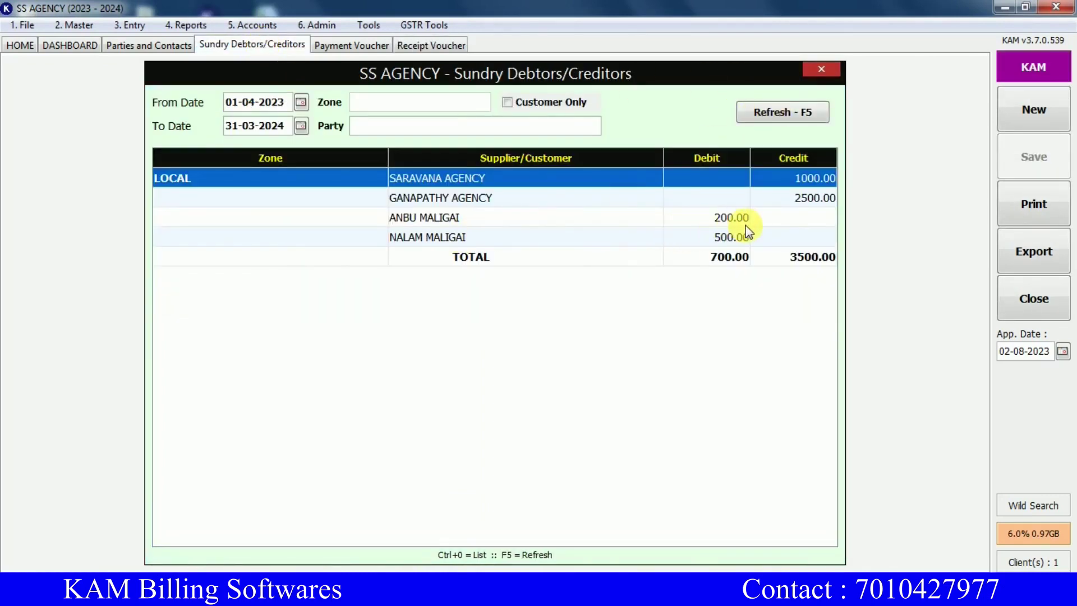
{"action": "left_click", "coordinate": [677, 222]}
{"action": "double_click", "coordinate": [677, 222]}
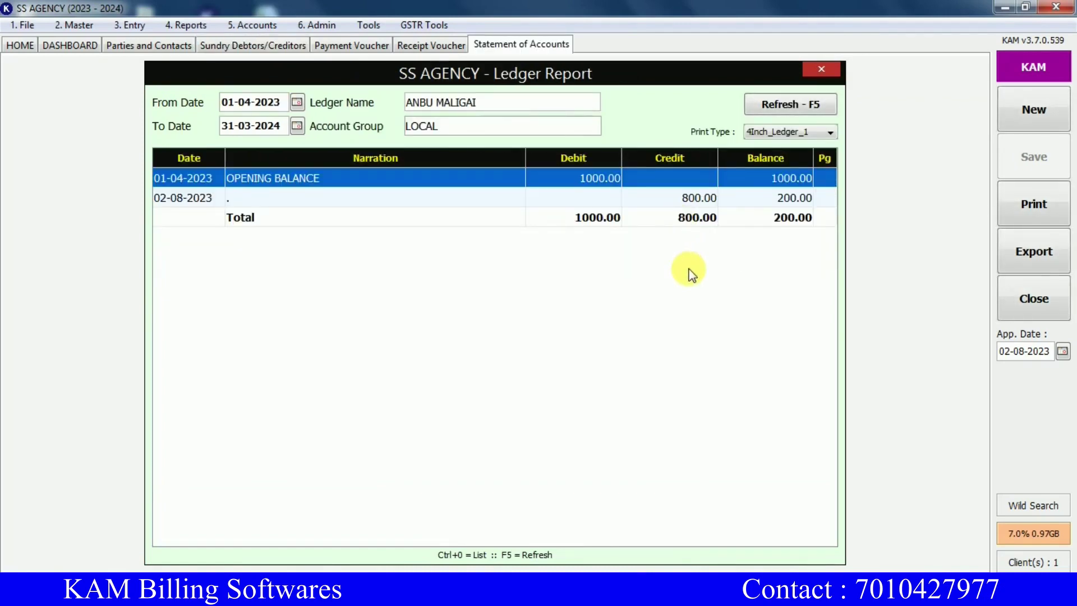
{"action": "left_click", "coordinate": [825, 66]}
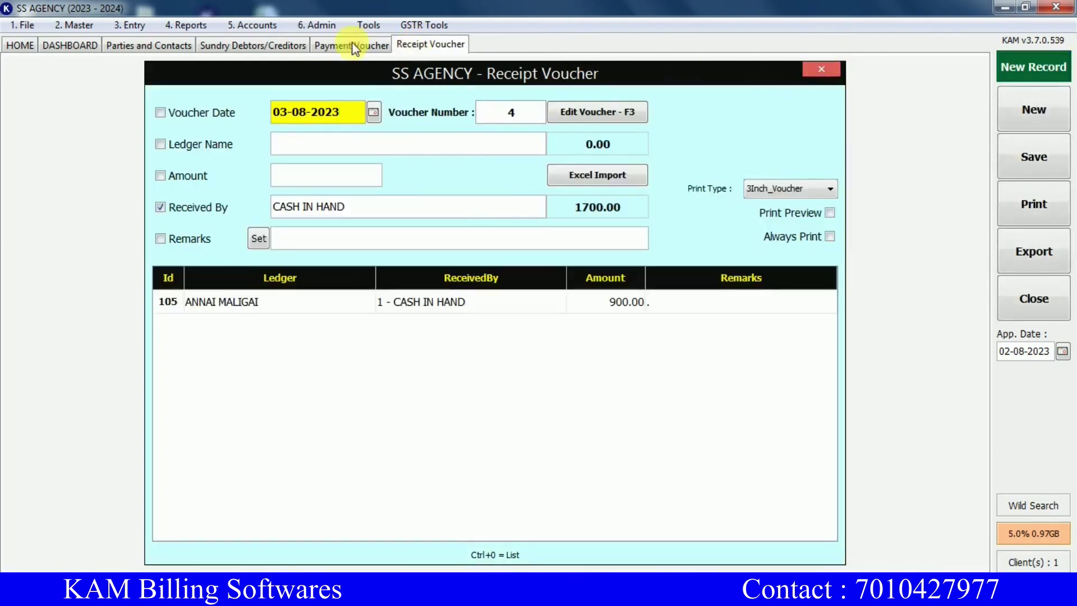
- Open the Ledger Statement accounting report and display the statement for ANNAI MALIGAI
{"action": "left_click", "coordinate": [250, 26]}
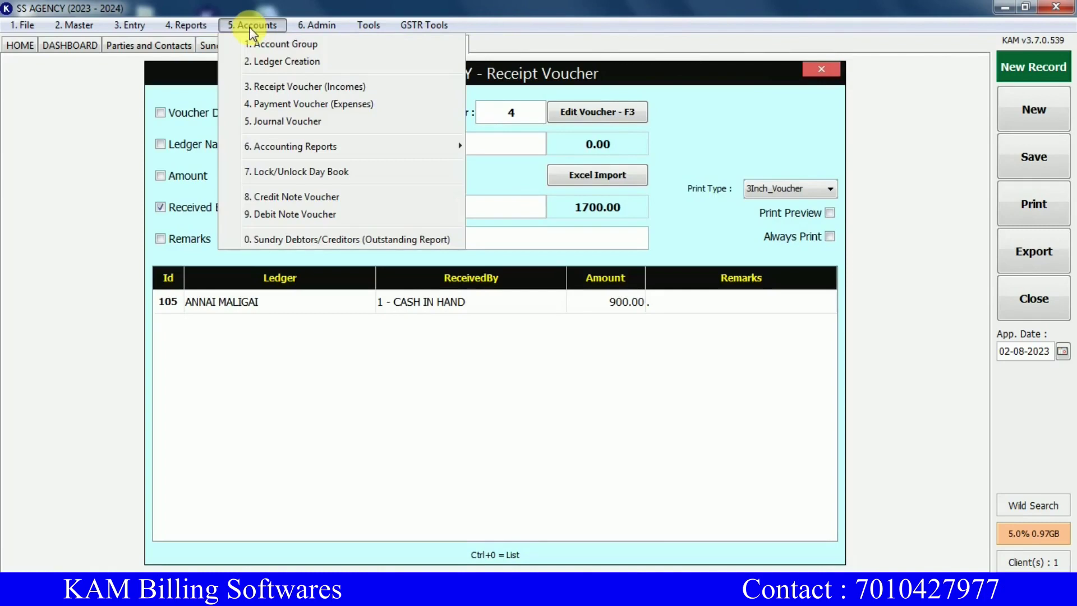
{"action": "mouse_move", "coordinate": [298, 148]}
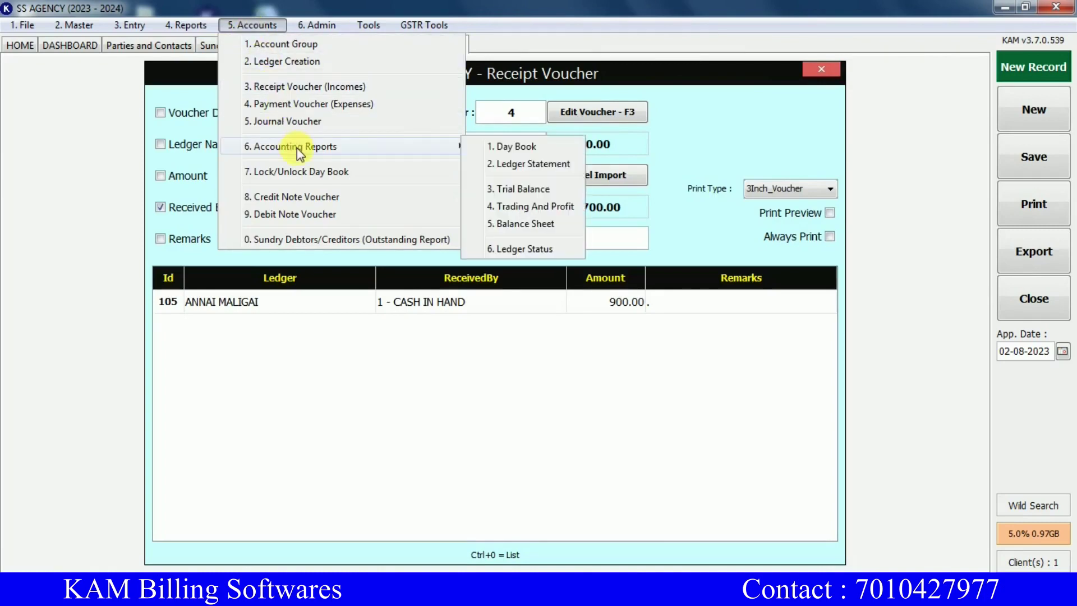
{"action": "left_click", "coordinate": [529, 164]}
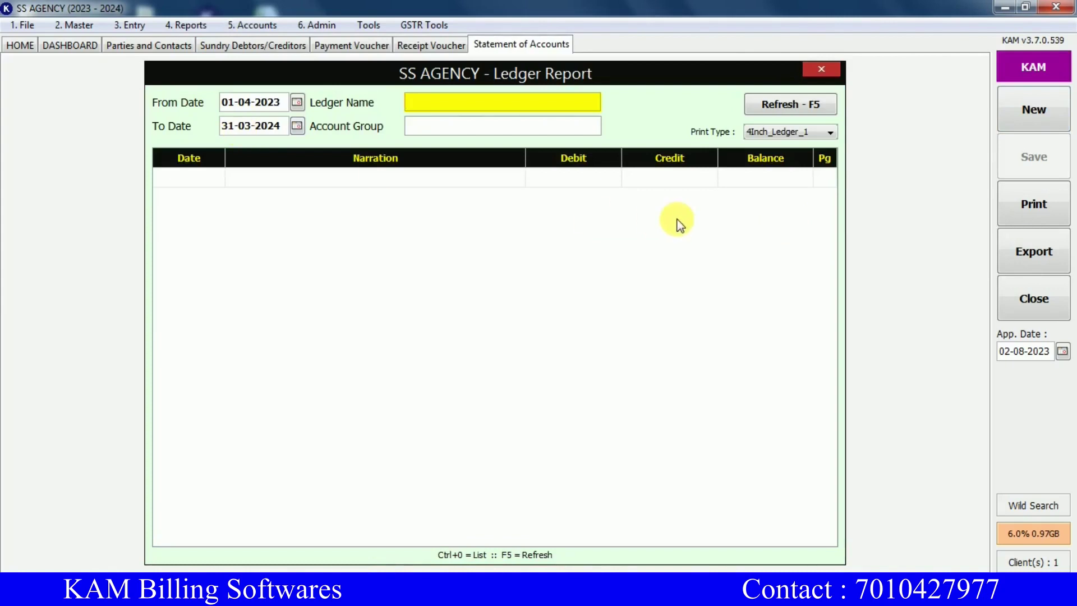
{"action": "type", "text": "ANN"}
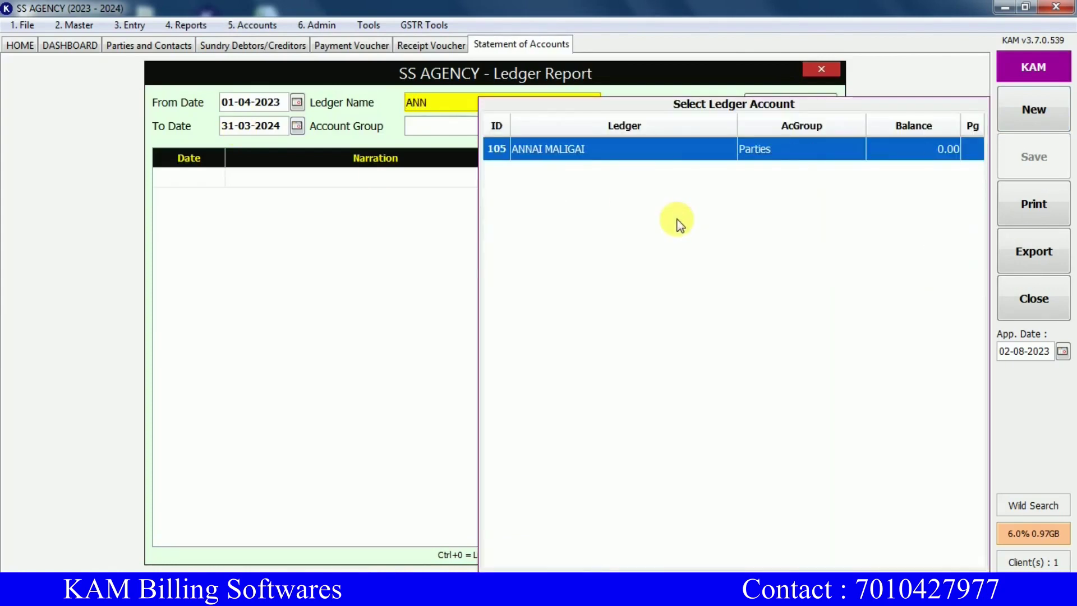
{"action": "key", "text": "Return"}
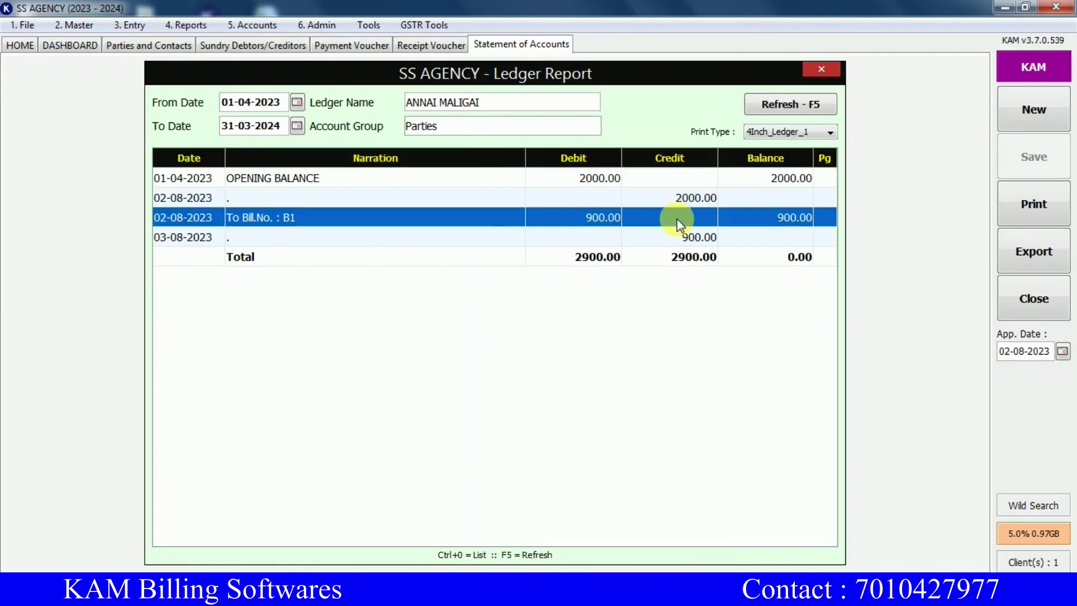